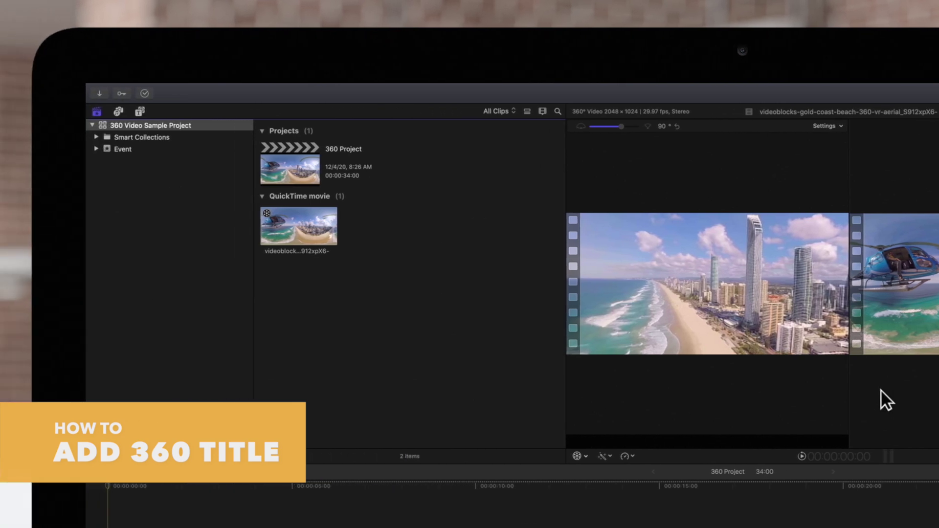
- Drag 360° Basic 3D from the 360° title category onto the timeline above the beach clip
{"action": "left_click", "coordinate": [140, 110]}
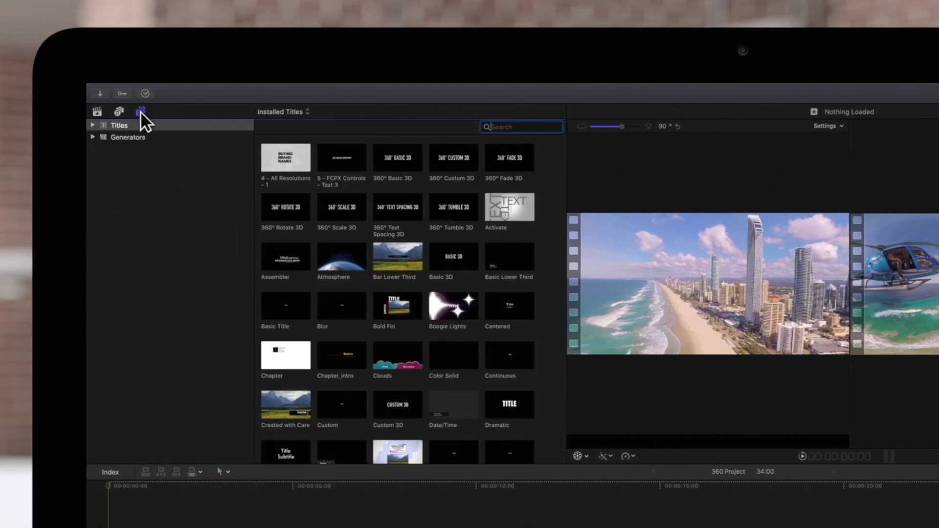
{"action": "left_click", "coordinate": [93, 126]}
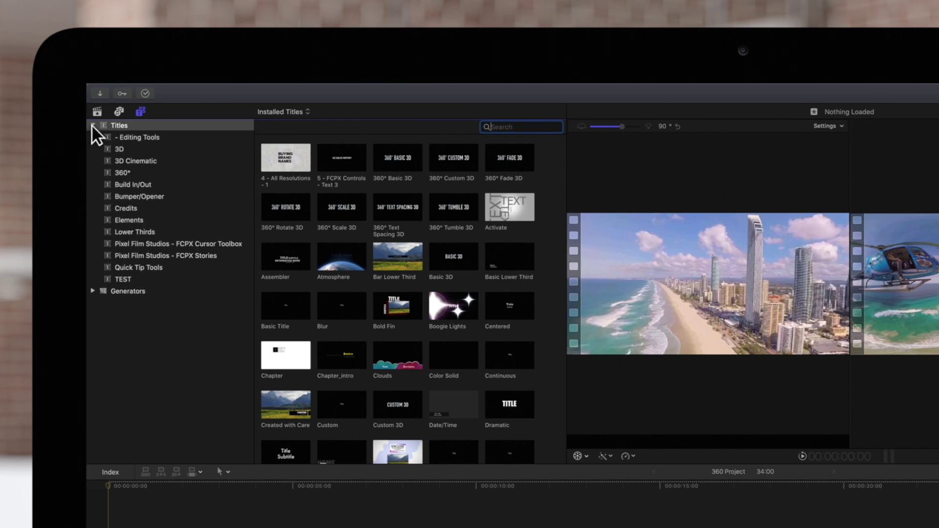
{"action": "left_click", "coordinate": [141, 174]}
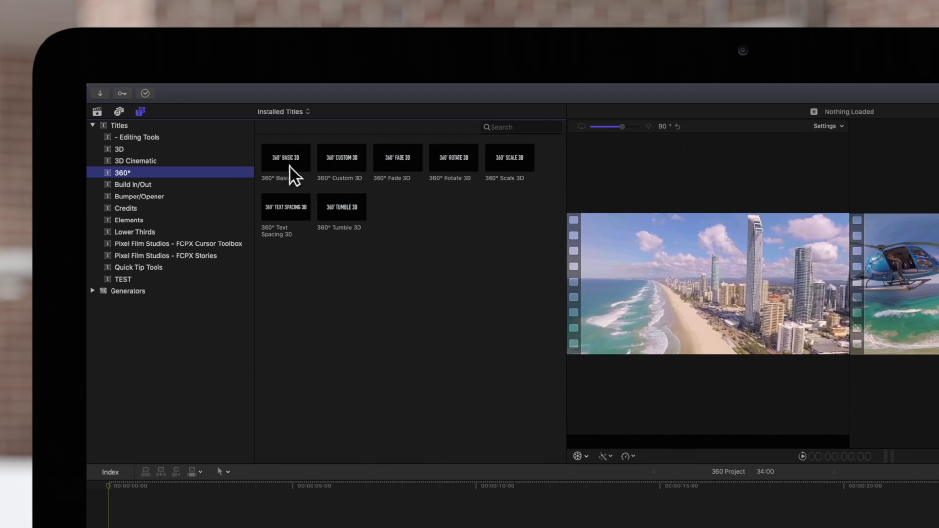
{"action": "mouse_move", "coordinate": [286, 161]}
{"action": "left_mouse_down"}
{"action": "mouse_move", "coordinate": [317, 166]}
{"action": "mouse_move", "coordinate": [371, 272]}
{"action": "left_mouse_up"}
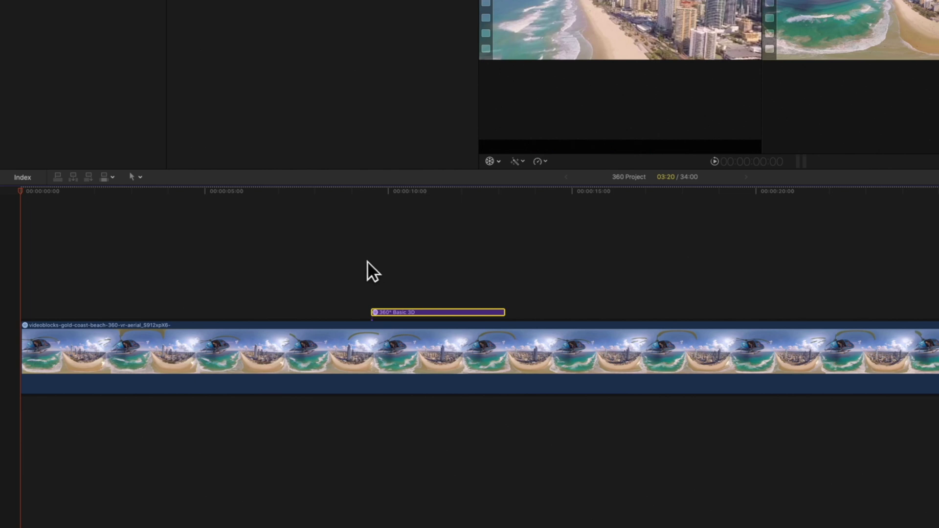
{"action": "left_click_drag", "start_coordinate": [302, 193], "coordinate": [442, 196]}
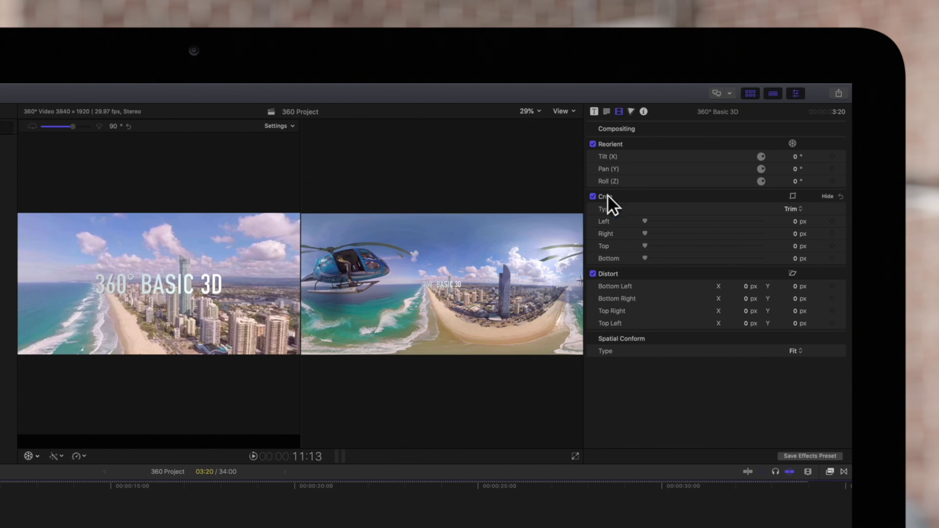
- Replace the title text '360° BASIC 3D' with 'SKYLINE VIEW'
{"action": "left_click", "coordinate": [798, 94]}
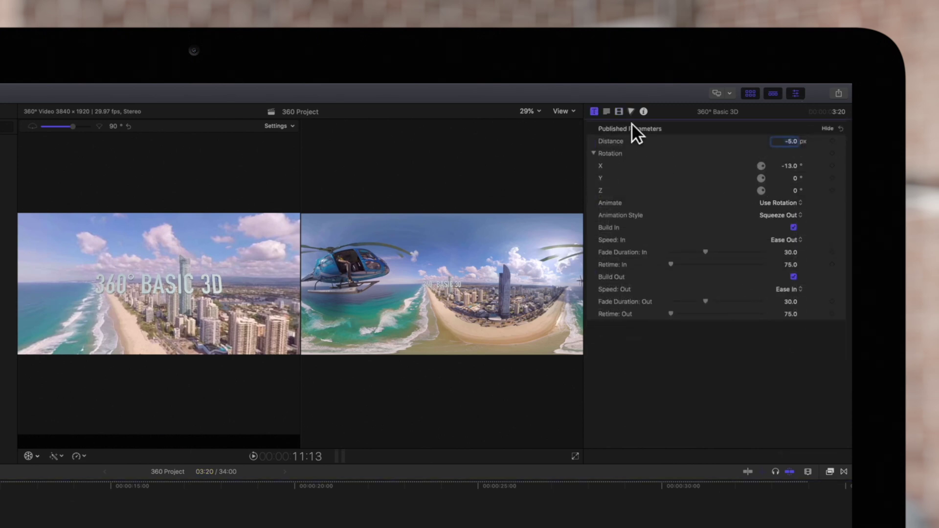
{"action": "left_click", "coordinate": [609, 111]}
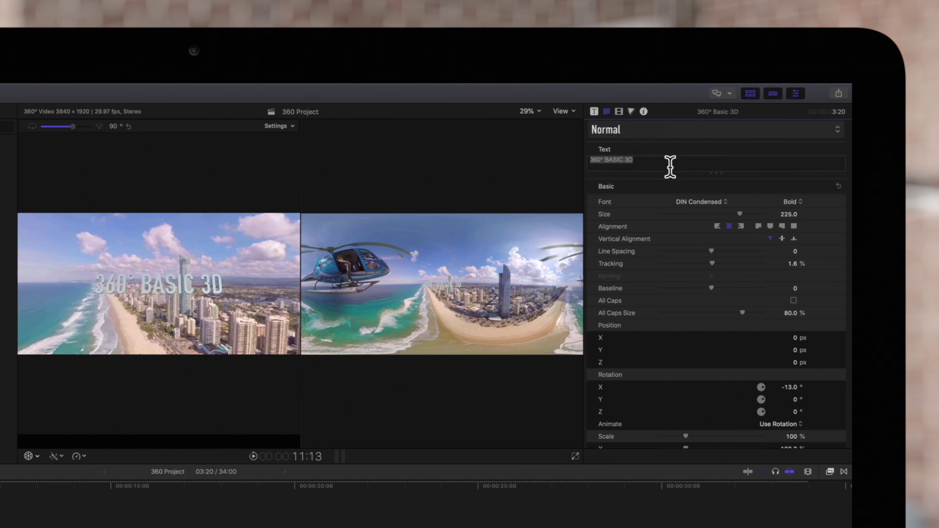
{"action": "left_click_drag", "start_coordinate": [667, 161], "coordinate": [594, 162]}
{"action": "type", "text": "SKYLINE VIEW"}
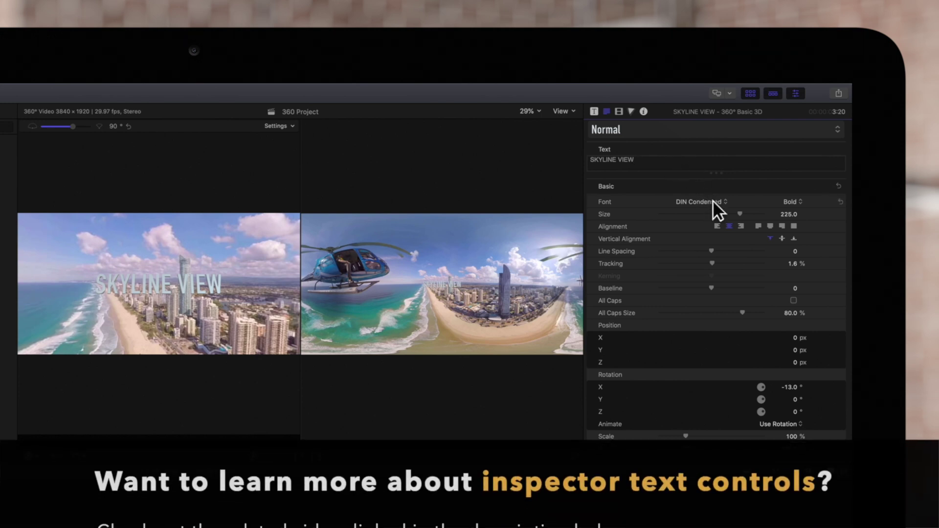
- Set the title font to Flatbush in the Bold Oblique style
{"action": "left_click", "coordinate": [712, 201]}
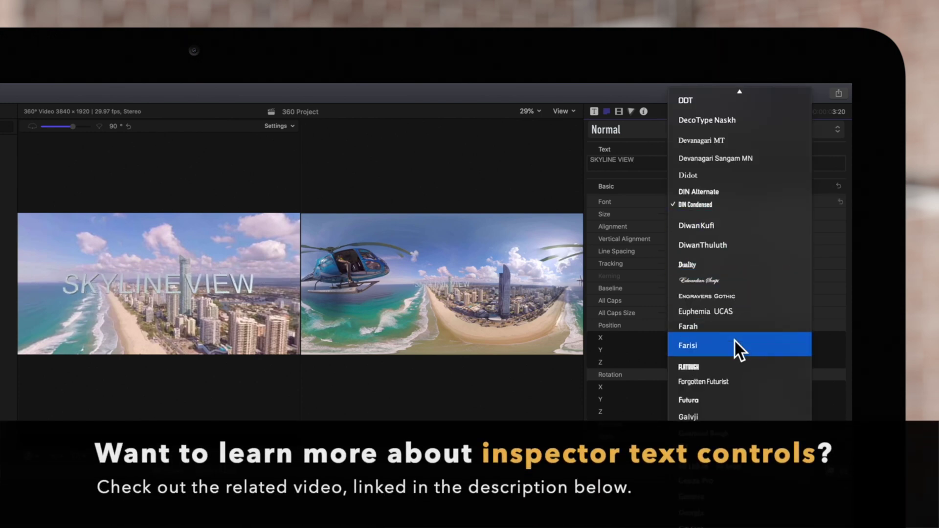
{"action": "left_click", "coordinate": [738, 369]}
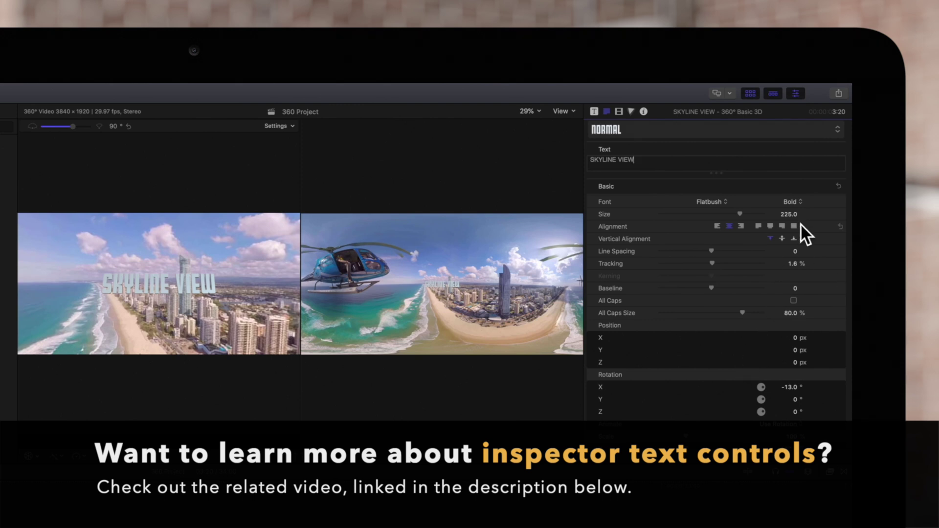
{"action": "left_click", "coordinate": [800, 201]}
{"action": "left_click", "coordinate": [813, 214]}
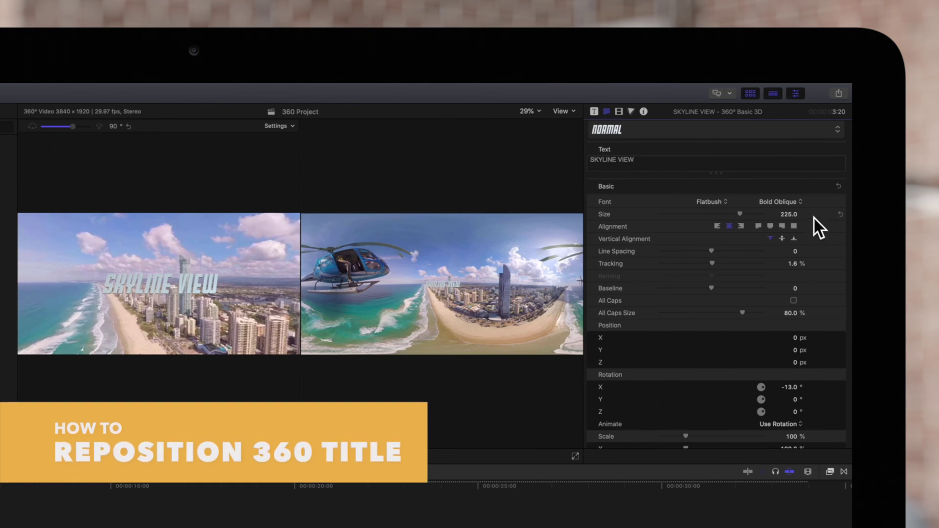
{"action": "left_click", "coordinate": [619, 111]}
- Reorient the SKYLINE VIEW title to tilt 3°, pan -79°, roll 5.9° among the skyscrapers
{"action": "left_click", "coordinate": [793, 157]}
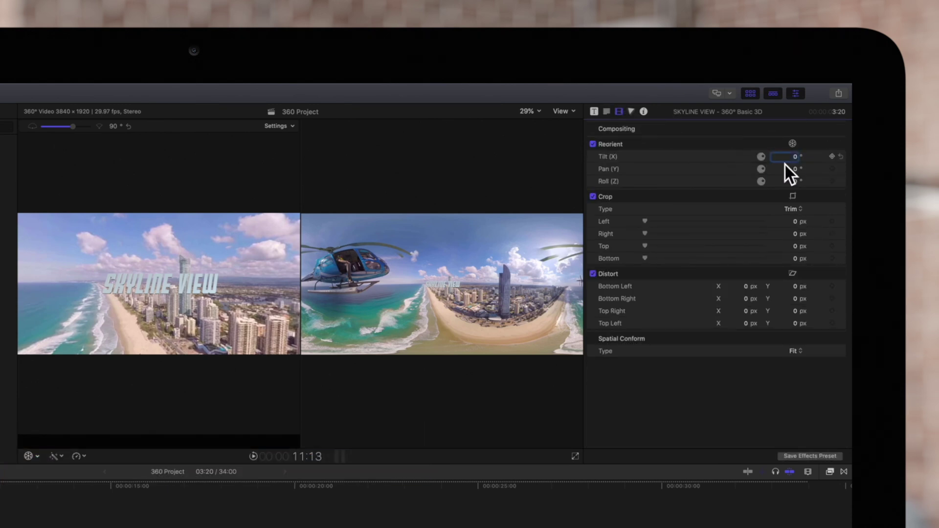
{"action": "mouse_move", "coordinate": [799, 159]}
{"action": "left_mouse_down"}
{"action": "mouse_move", "coordinate": [798, 147]}
{"action": "mouse_move", "coordinate": [803, 193]}
{"action": "left_mouse_up"}
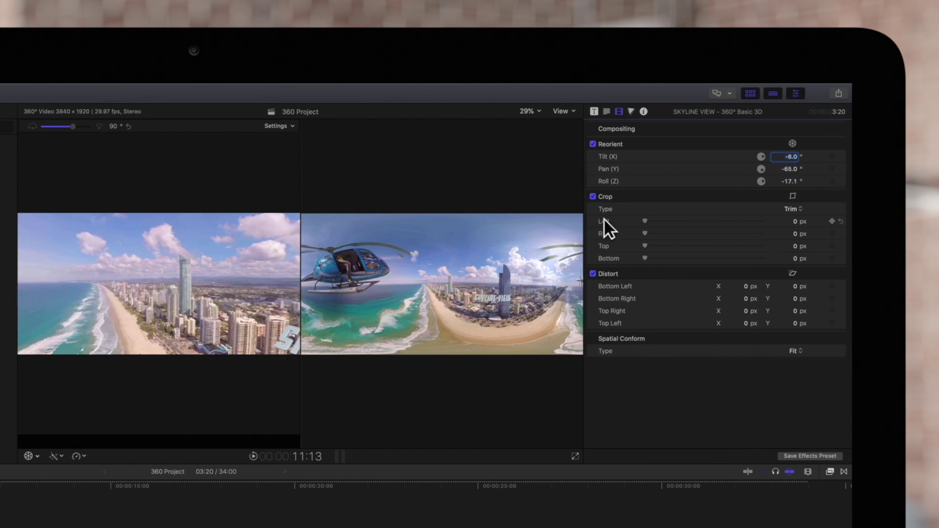
{"action": "mouse_move", "coordinate": [221, 302]}
{"action": "left_mouse_down"}
{"action": "mouse_move", "coordinate": [168, 272]}
{"action": "mouse_move", "coordinate": [189, 299]}
{"action": "mouse_move", "coordinate": [197, 295]}
{"action": "left_mouse_up"}
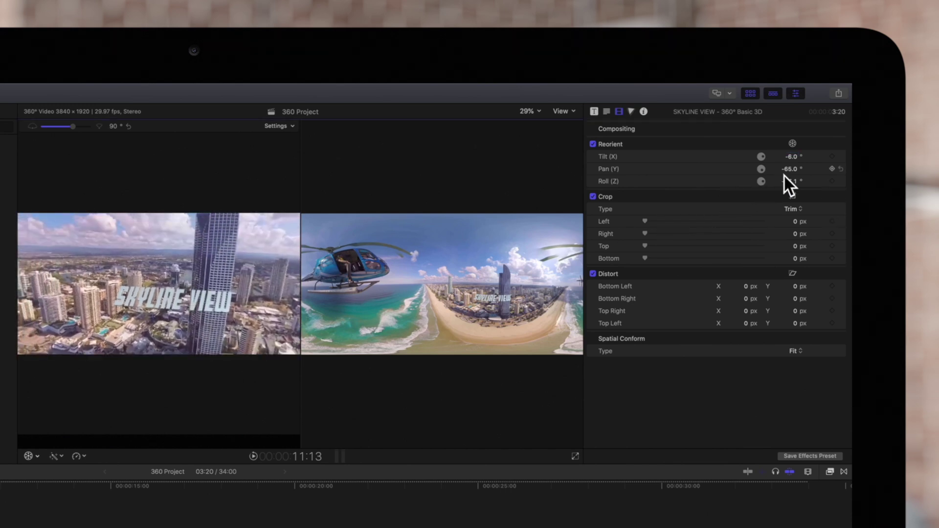
{"action": "mouse_move", "coordinate": [794, 159]}
{"action": "left_mouse_down"}
{"action": "mouse_move", "coordinate": [805, 176]}
{"action": "mouse_move", "coordinate": [793, 172]}
{"action": "mouse_move", "coordinate": [792, 147]}
{"action": "mouse_move", "coordinate": [791, 182]}
{"action": "left_mouse_up"}
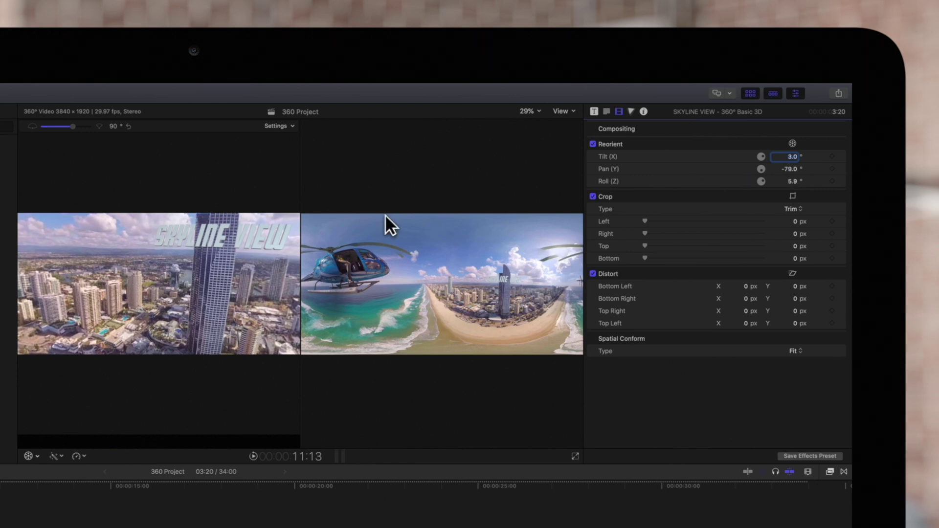
{"action": "mouse_move", "coordinate": [237, 258]}
{"action": "left_mouse_down"}
{"action": "mouse_move", "coordinate": [206, 263]}
{"action": "mouse_move", "coordinate": [234, 278]}
{"action": "mouse_move", "coordinate": [241, 269]}
{"action": "mouse_move", "coordinate": [223, 262]}
{"action": "left_mouse_up"}
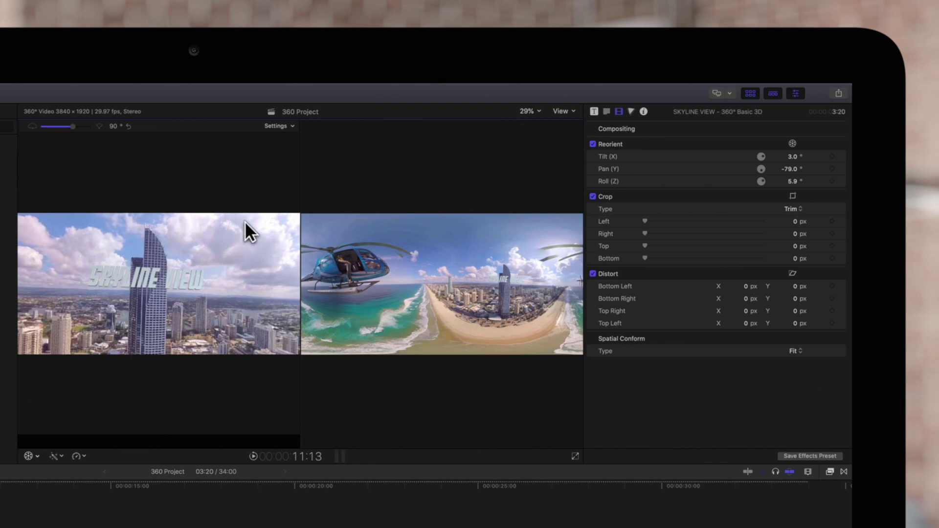
{"action": "left_click", "coordinate": [291, 126]}
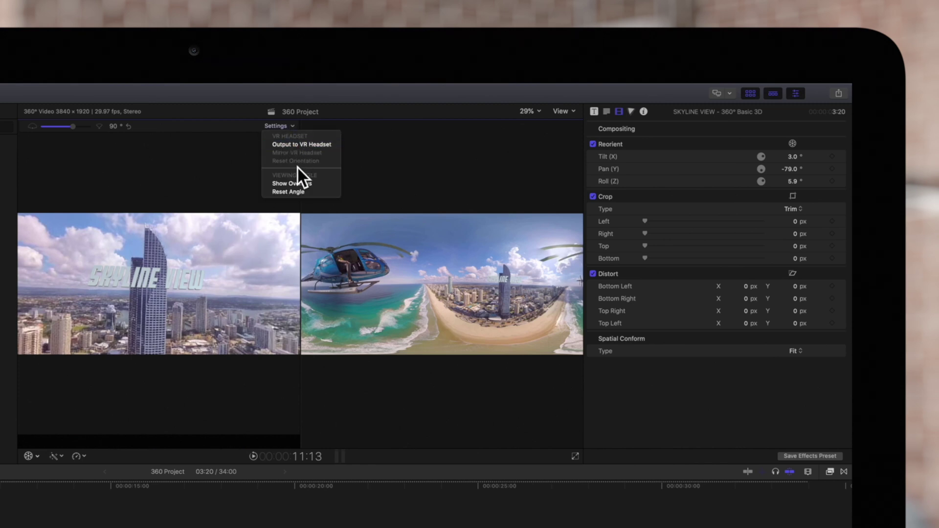
- Reset the 360° viewer to its default angle with Settings > Reset Angle
{"action": "left_click", "coordinate": [297, 193]}
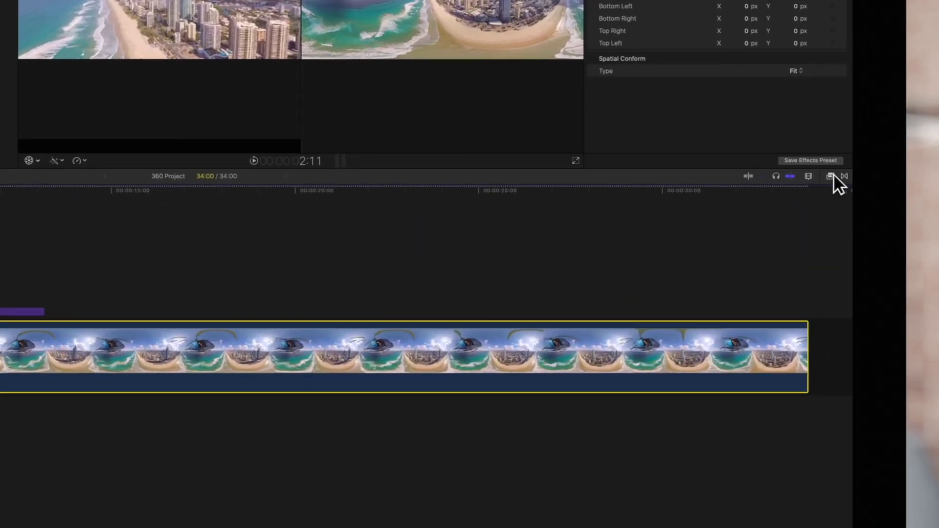
{"action": "left_click", "coordinate": [832, 177]}
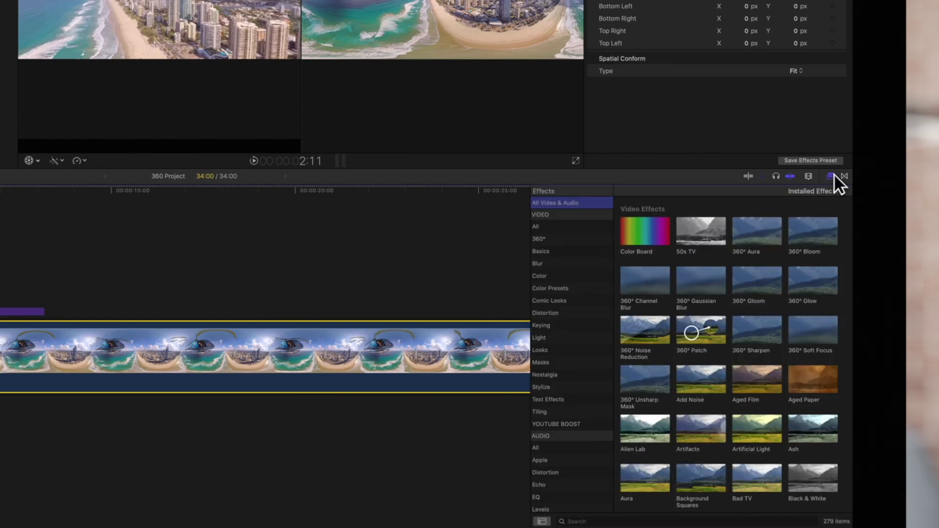
- Drop the 360° Bloom effect from the 360° effects category onto the aerial beach clip
{"action": "left_click", "coordinate": [574, 236]}
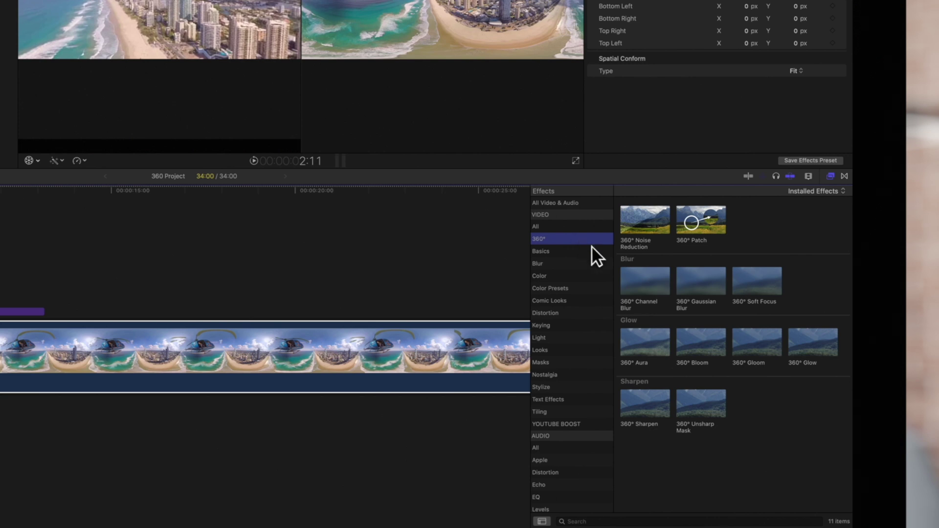
{"action": "left_click_drag", "start_coordinate": [711, 340], "coordinate": [493, 342]}
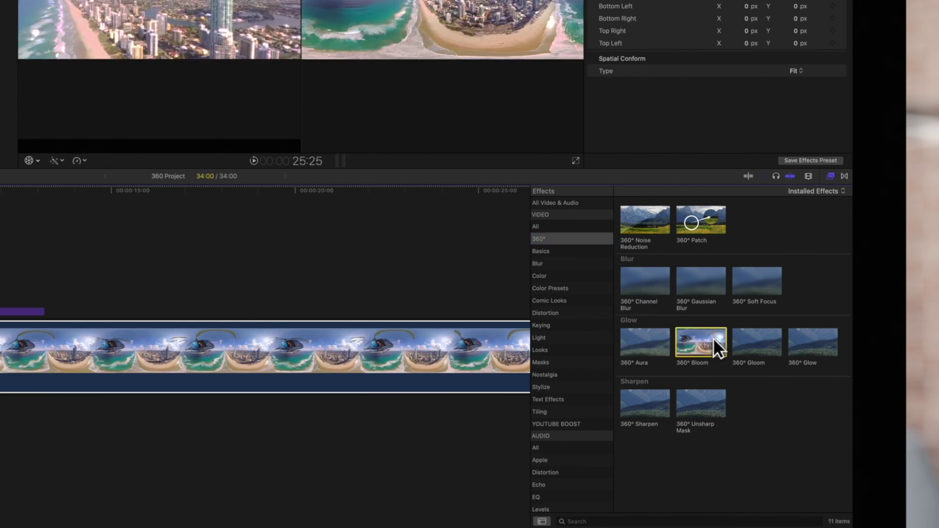
{"action": "left_click_drag", "start_coordinate": [492, 343], "coordinate": [501, 342]}
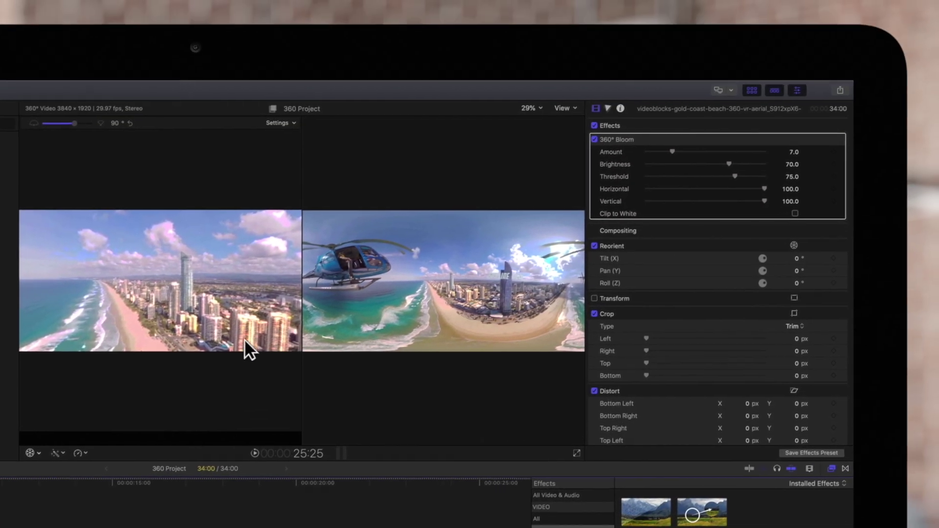
- Lower the 360° Bloom amount to 6 and brightness to 61
{"action": "left_click_drag", "start_coordinate": [240, 334], "coordinate": [213, 331]}
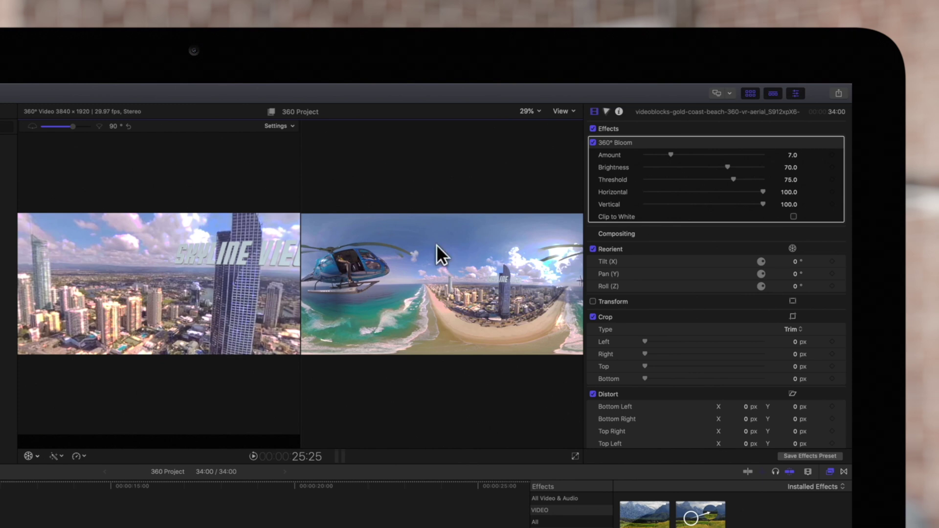
{"action": "left_click", "coordinate": [599, 112]}
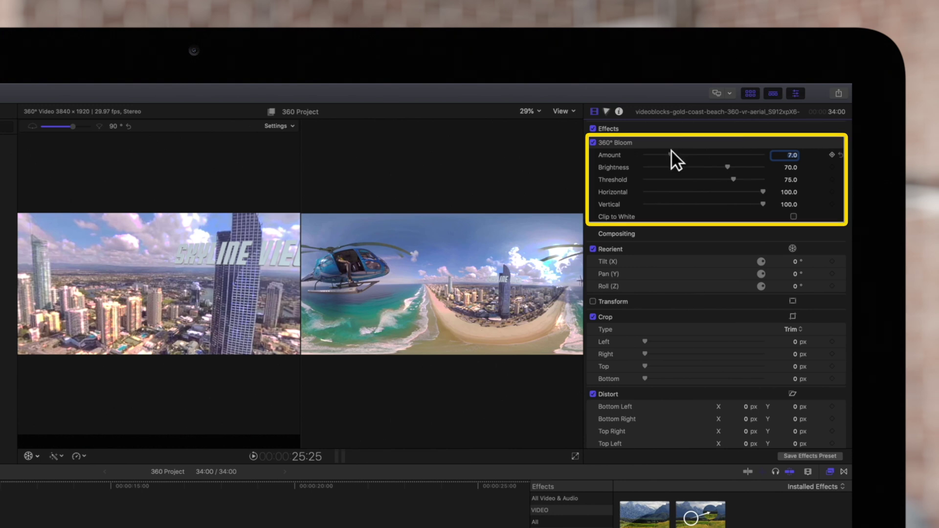
{"action": "mouse_move", "coordinate": [671, 155]}
{"action": "left_mouse_down"}
{"action": "mouse_move", "coordinate": [685, 155]}
{"action": "mouse_move", "coordinate": [664, 154]}
{"action": "left_mouse_up"}
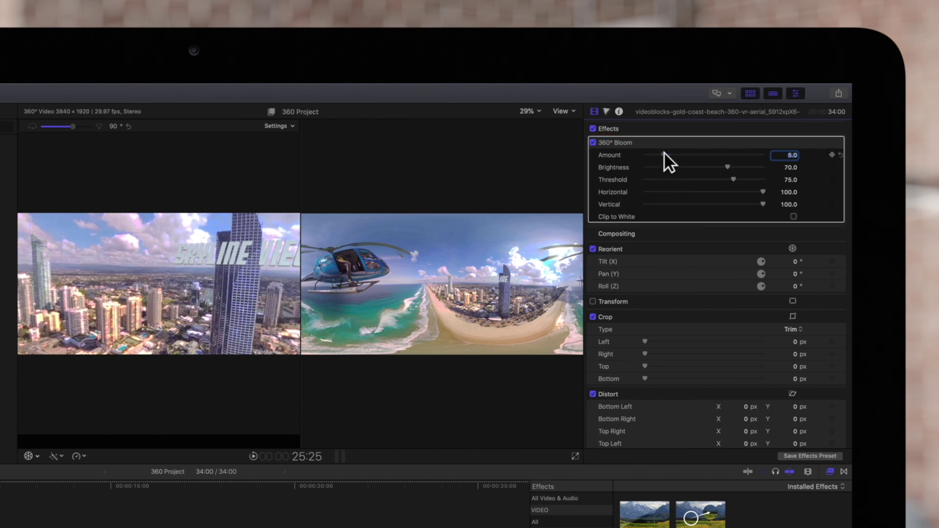
{"action": "left_click_drag", "start_coordinate": [728, 166], "coordinate": [715, 166]}
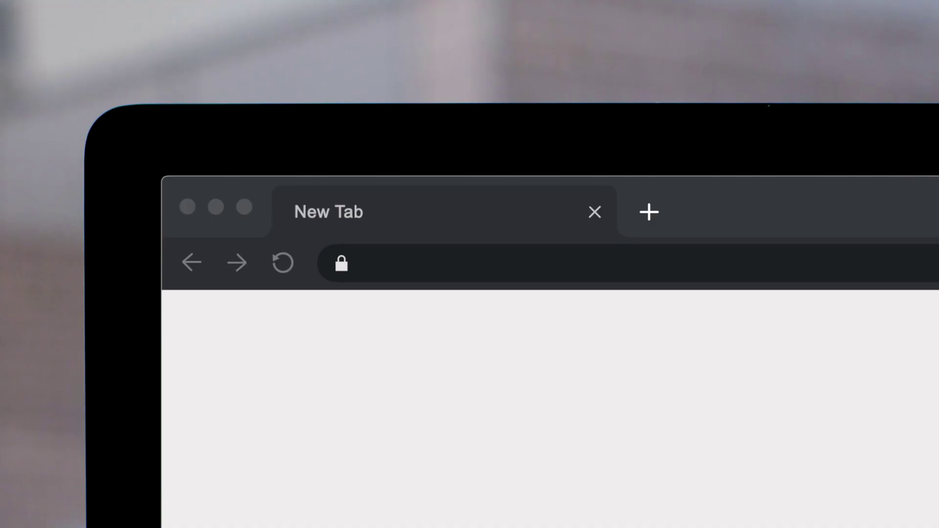
{"action": "type", "text": "pixelfilmstudios.co"}
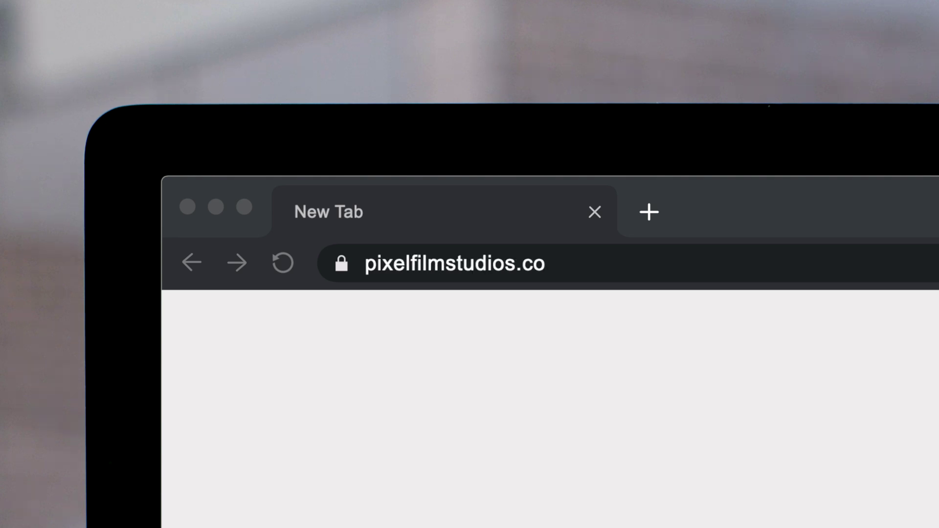